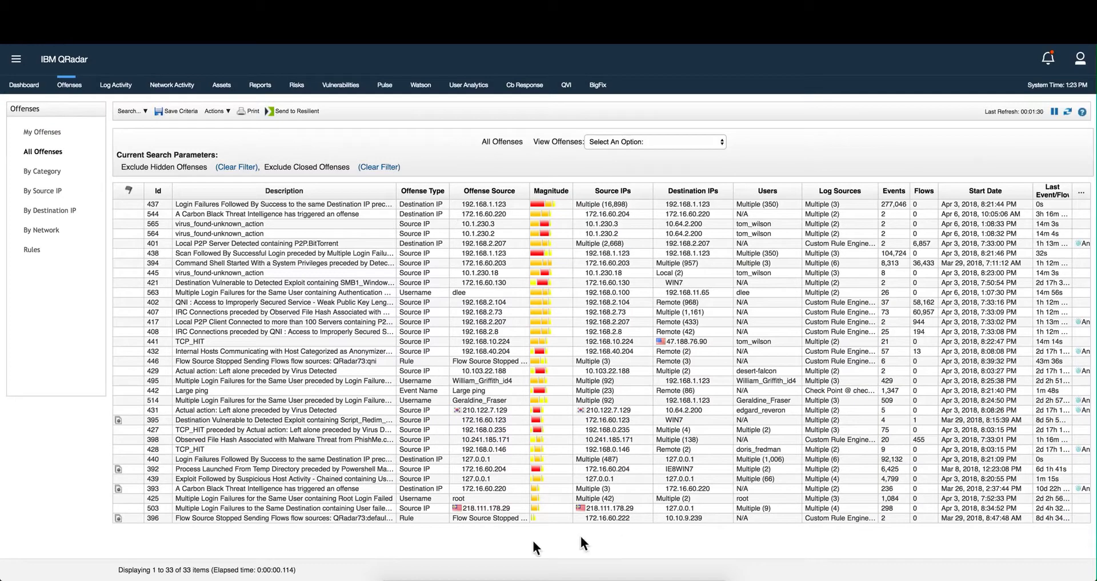
- Select offense 392 in All Offenses and open its summary (severity 8, 6,425 events)
mouse_move(472, 469)
click(776, 469)
double_click(776, 469)
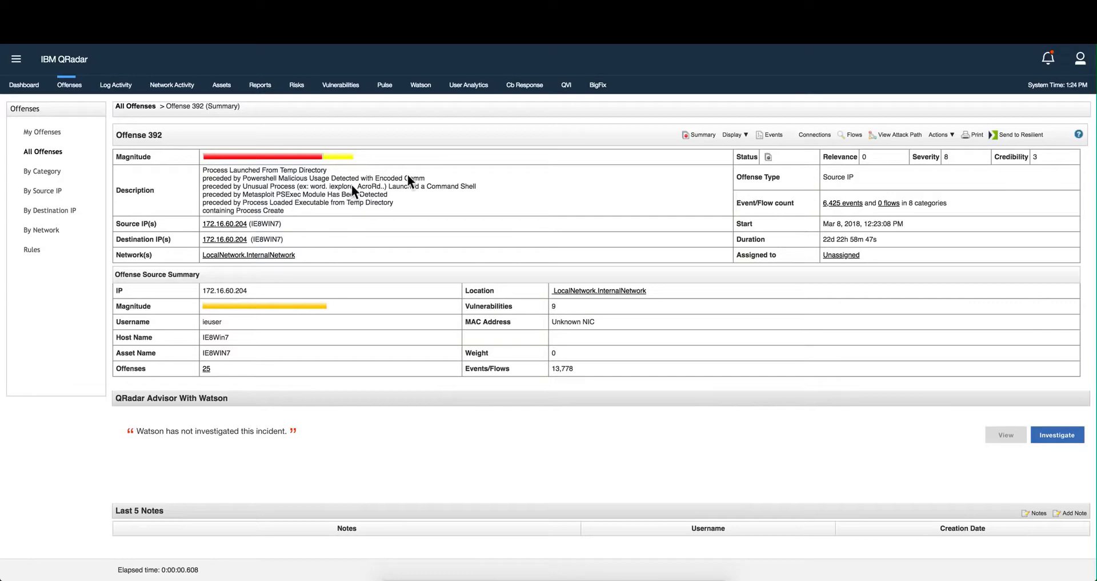
- Display offense 392's 21 contributing rules, then return to the All Offenses list
click(727, 136)
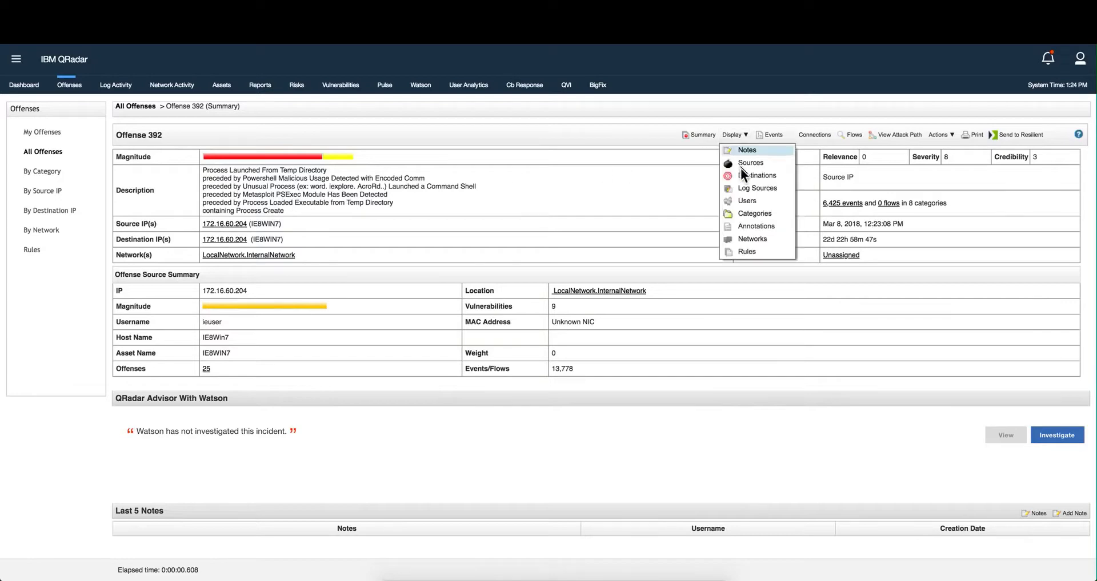
click(734, 251)
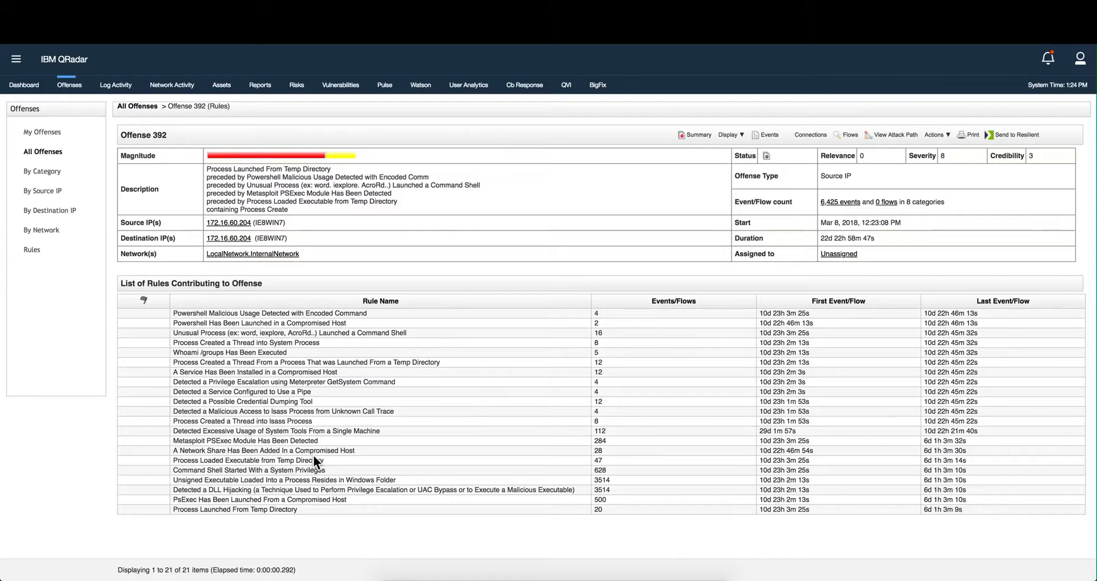
click(70, 86)
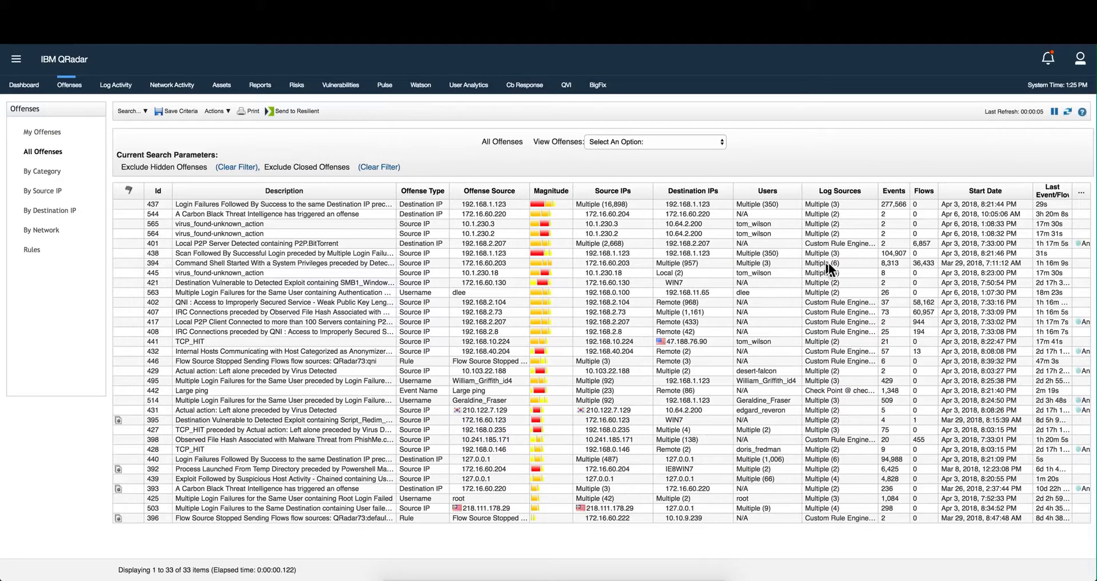
click(888, 262)
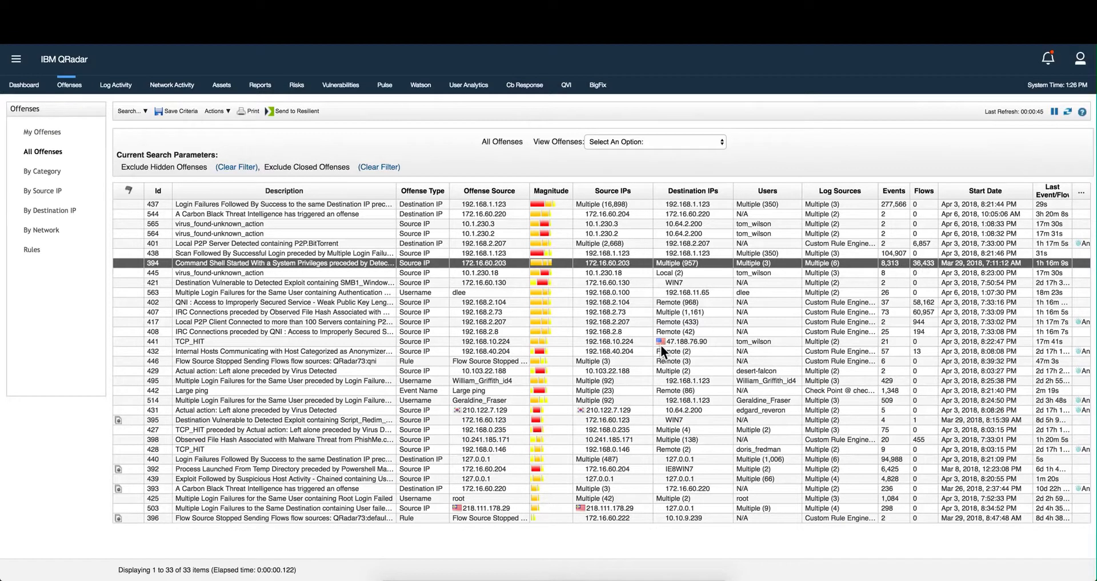
click(313, 439)
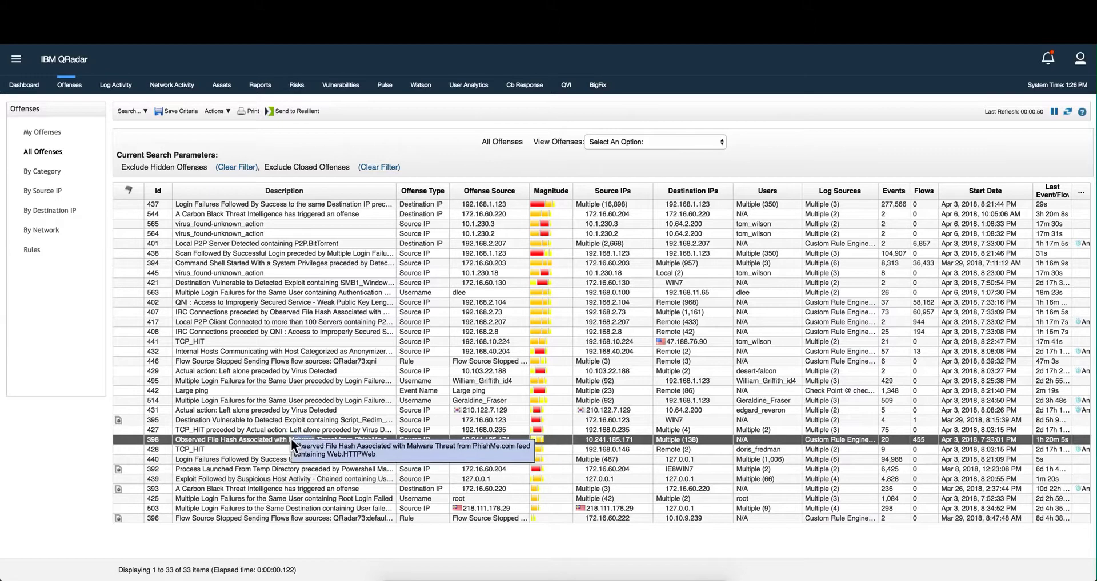
- Open the summary of offense 398, the PhishMe-flagged malware file hash
double_click(290, 439)
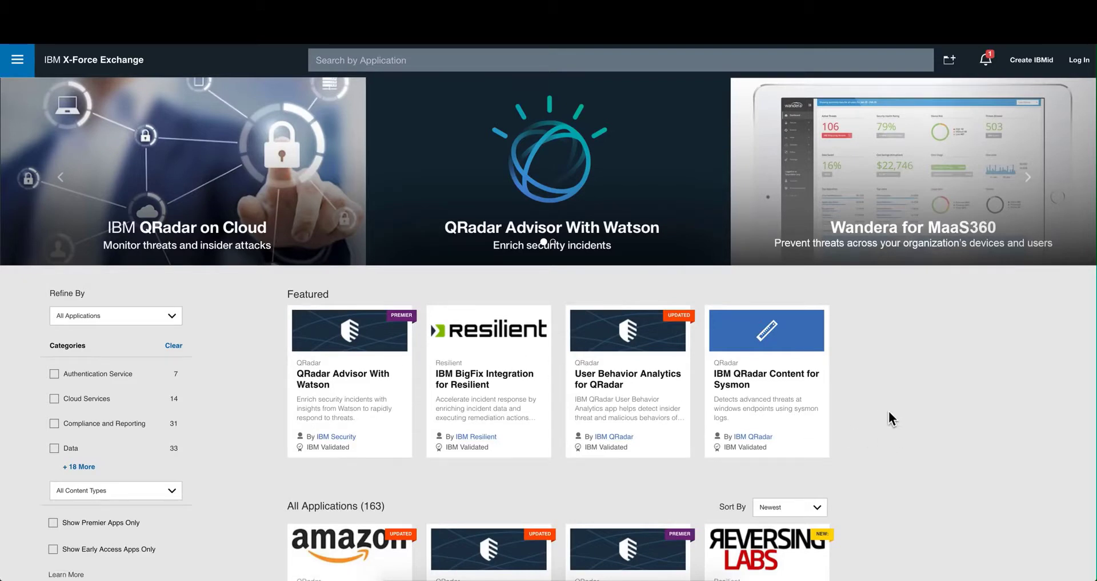
- Scroll the X-Force App Exchange applications grid down to the PhishMe card
scroll(888, 411, down, 5)
scroll(888, 412, down, 10)
scroll(889, 420, down, 12)
scroll(889, 412, down, 9)
scroll(888, 413, down, 5)
scroll(889, 412, down, 4)
scroll(888, 411, down, 1)
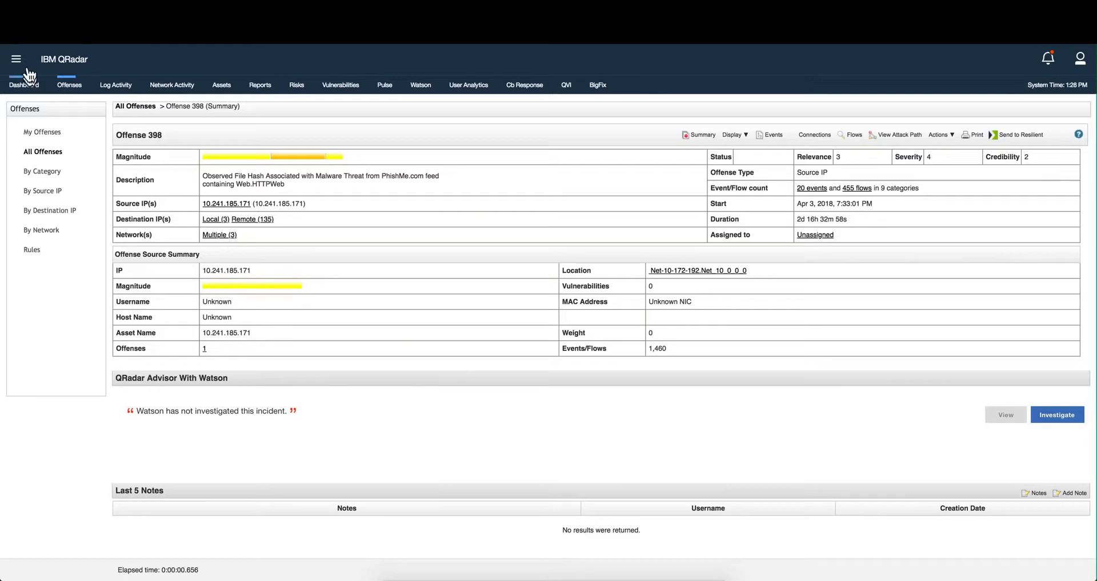
- Go to Admin settings and open Reference Set Management, listing 111 reference sets
click(16, 59)
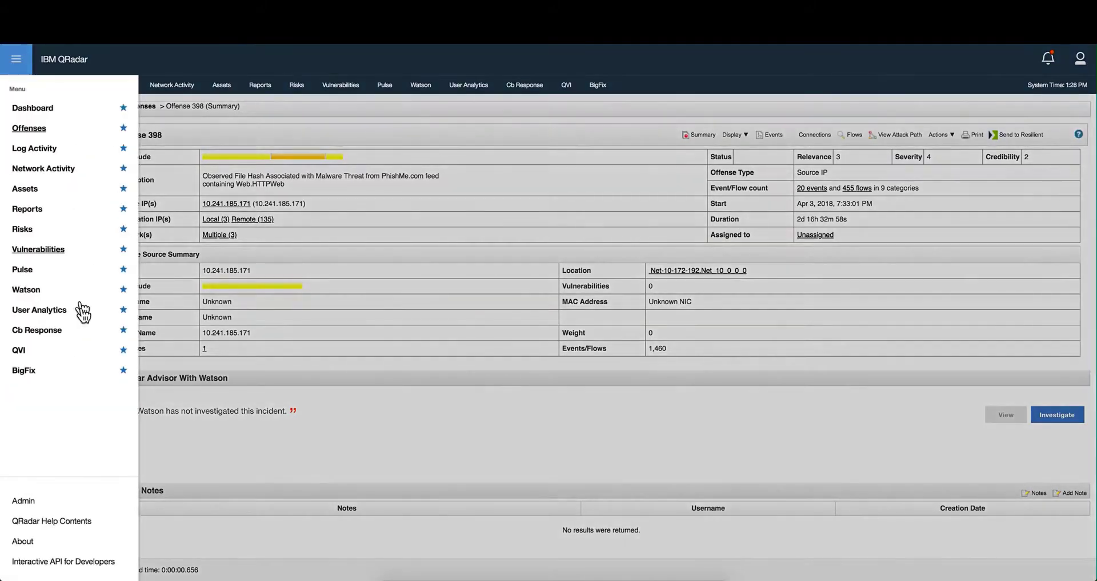
click(25, 502)
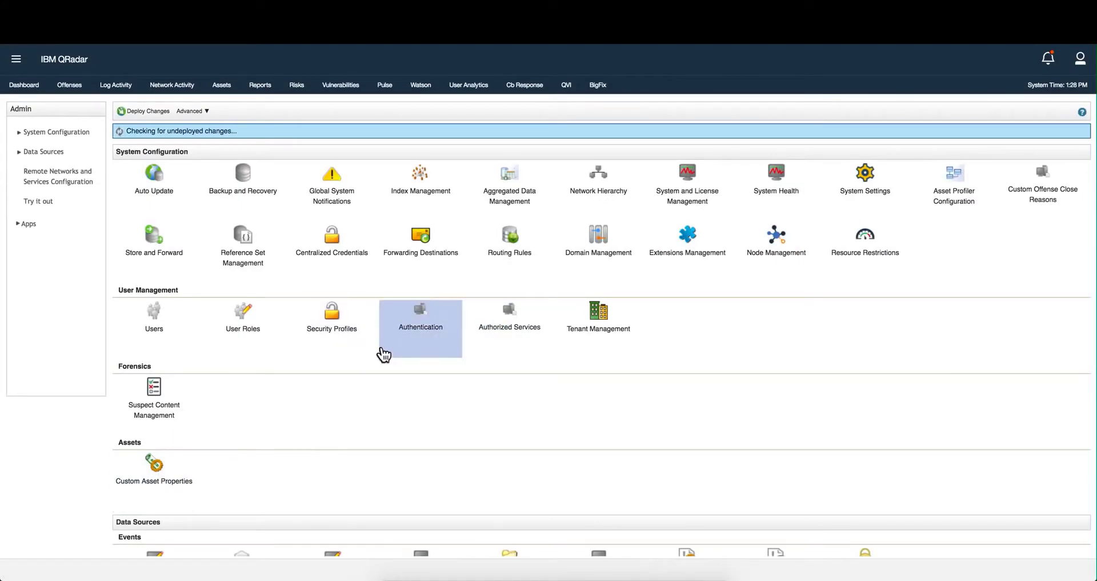
scroll(381, 354, down, 1)
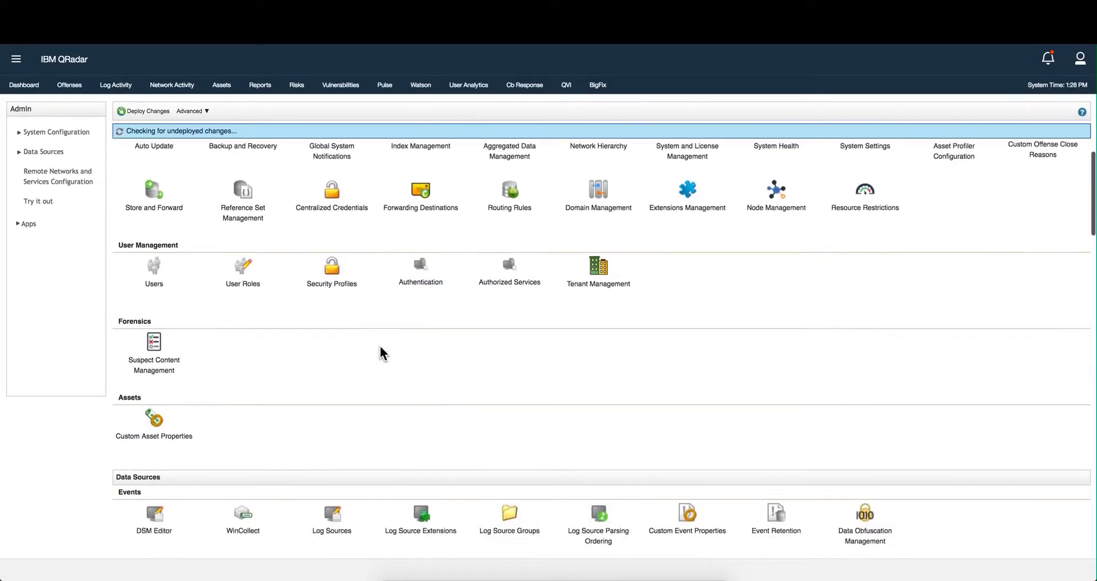
scroll(379, 354, up, 2)
click(253, 260)
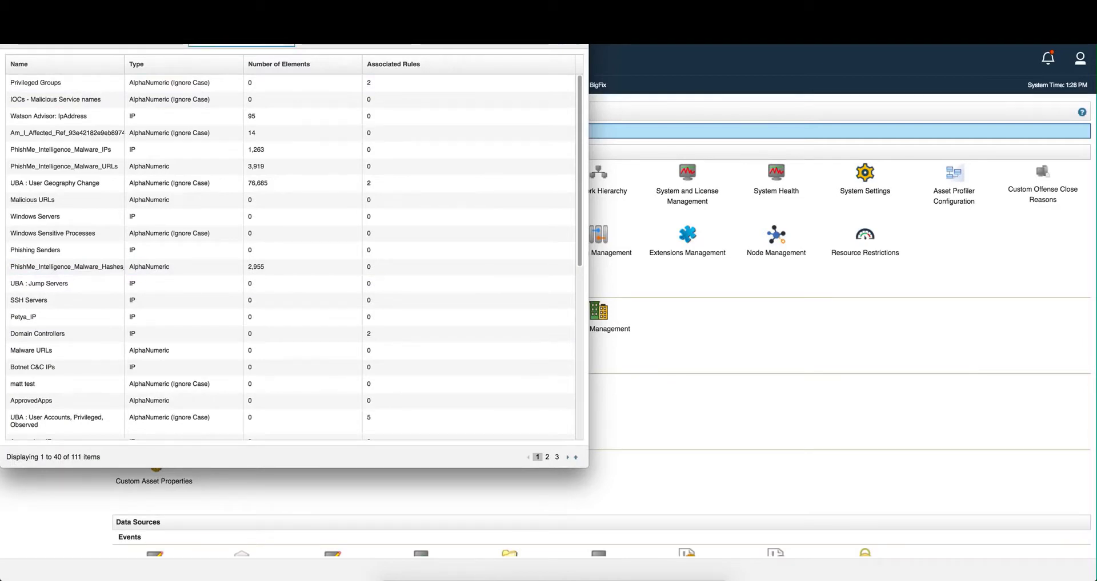
- Filter reference sets to PhishMe, widen the Name column, sort by Type, then close the window
key(Return)
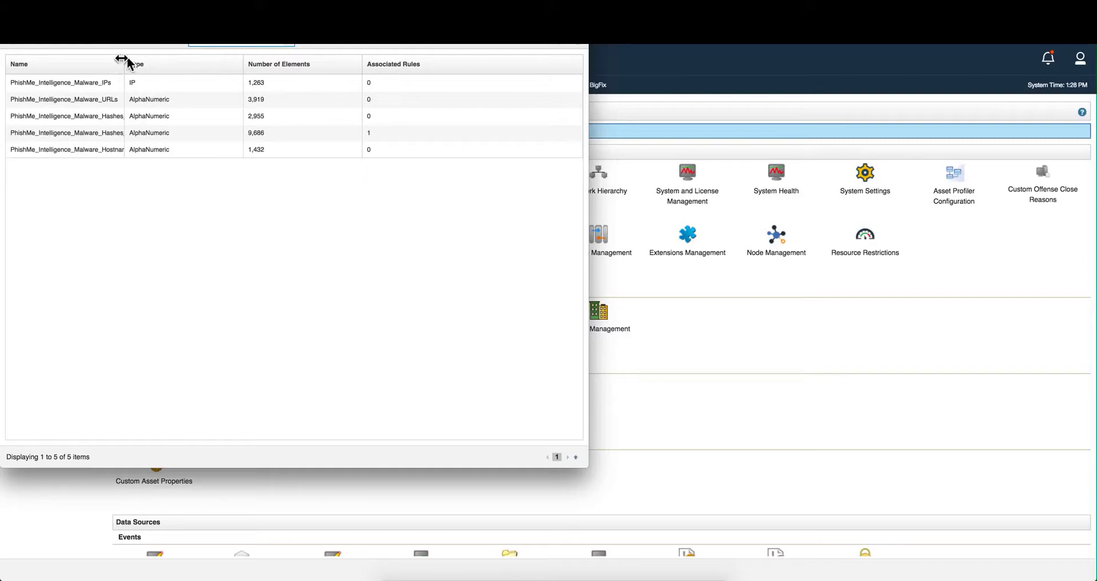
drag(124, 64, 189, 63)
click(197, 64)
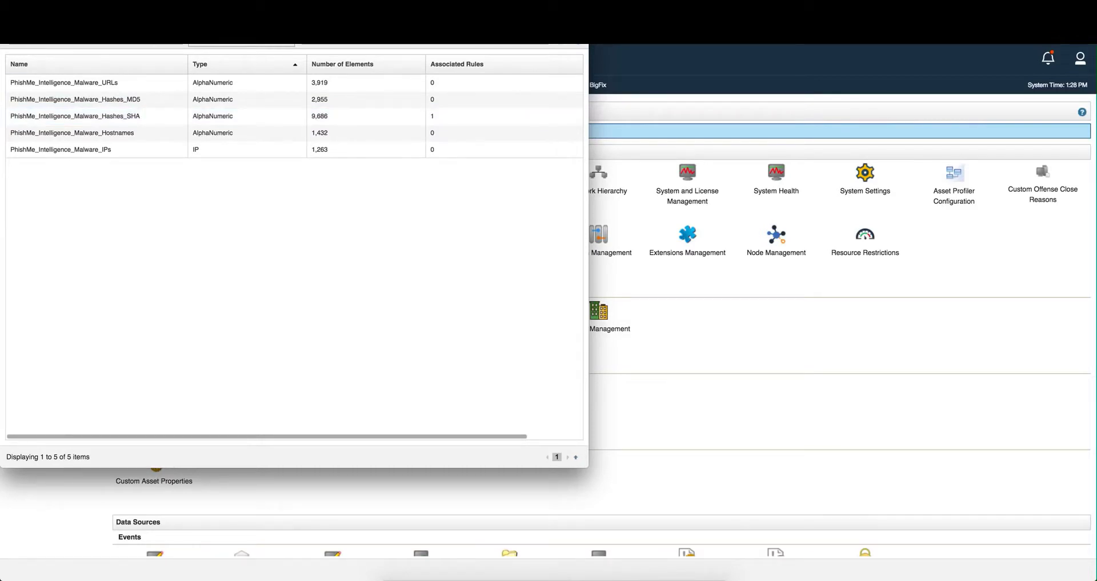
key(super+w)
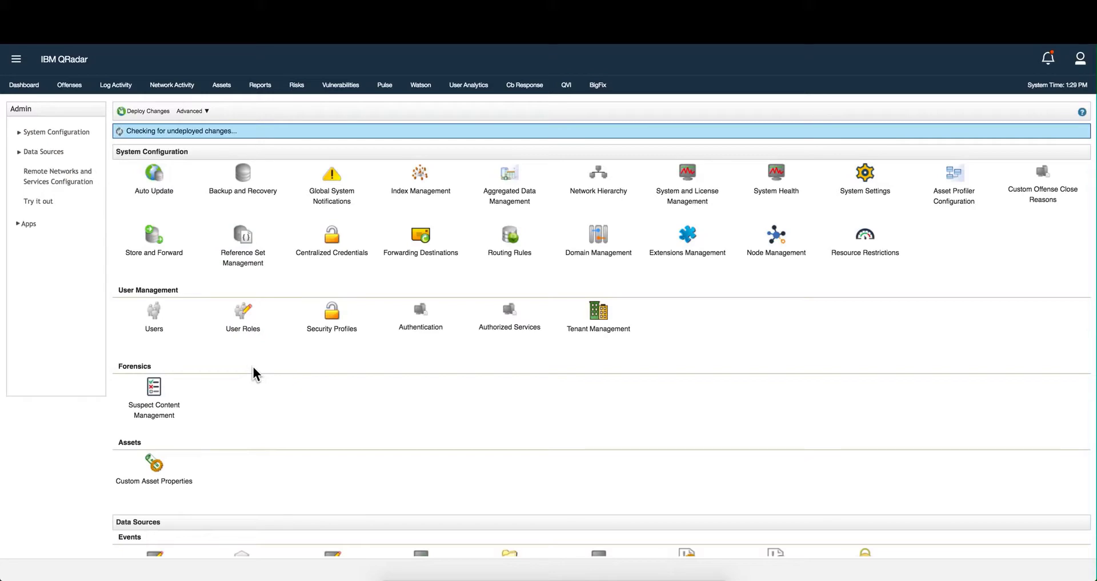
- Return from Admin settings to the All Offenses list of 33 offenses
click(69, 86)
click(69, 85)
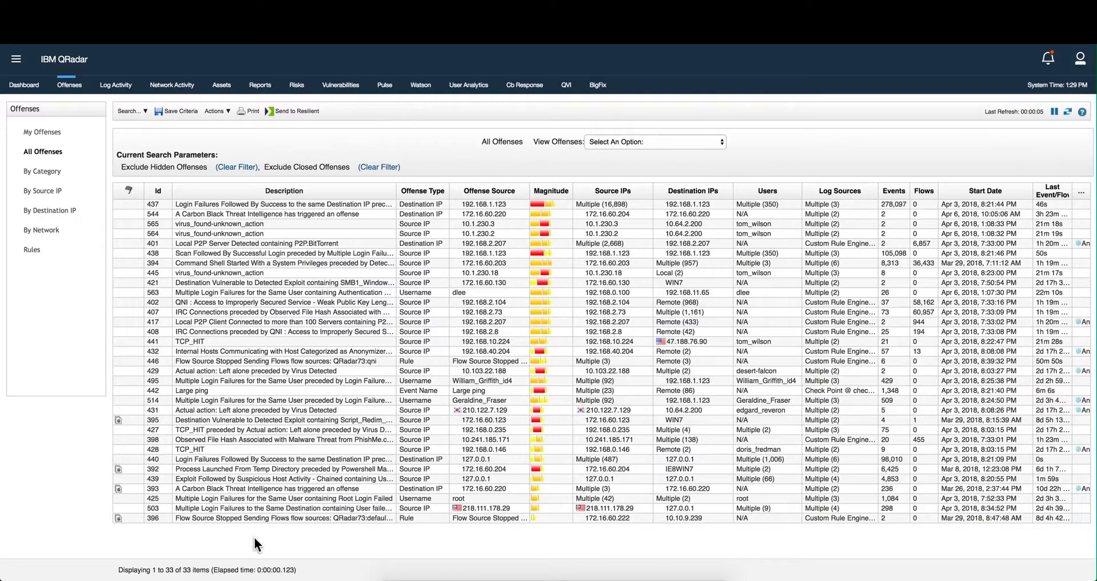
- Open offense 392 and bring up the context menu for source IP 172.16.60.204
double_click(370, 467)
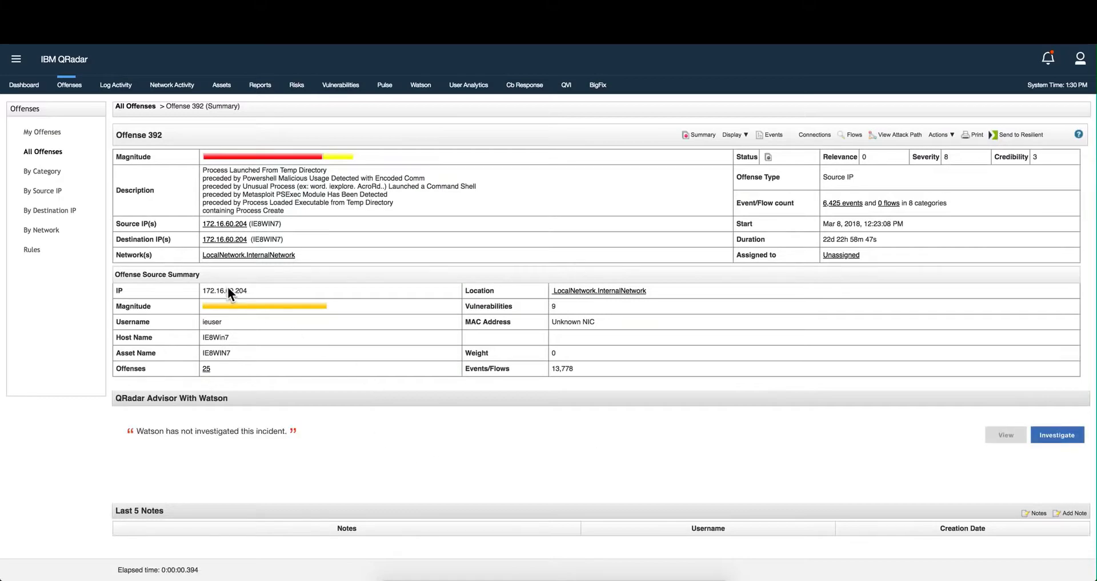
mouse_move(229, 290)
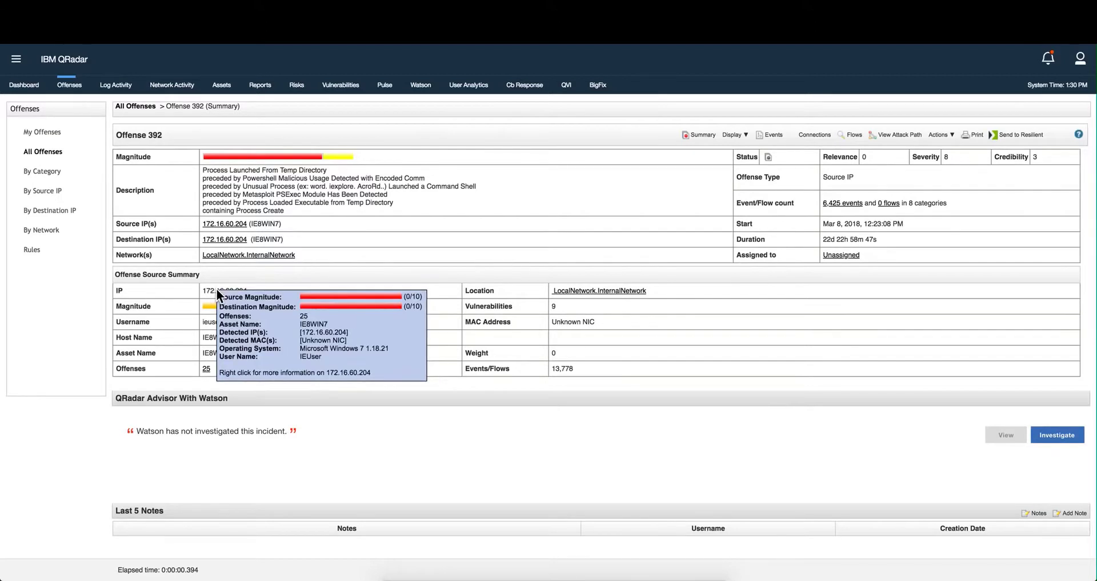
right_click(216, 289)
mouse_move(242, 297)
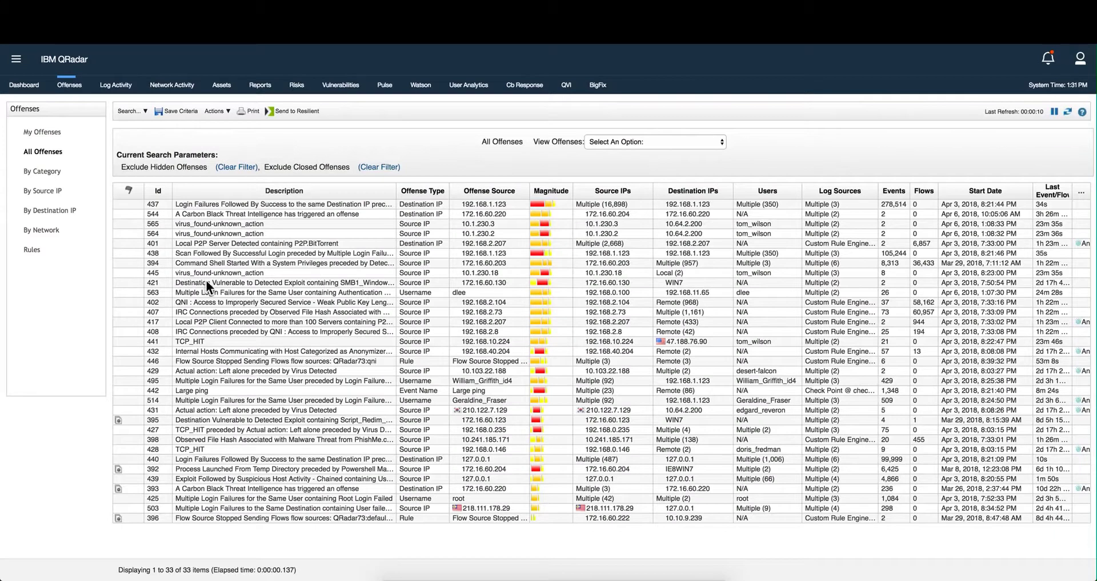
- Select offense 421, the SMB1_Windows_Info_Disclosure exploit, in the All Offenses list
click(217, 285)
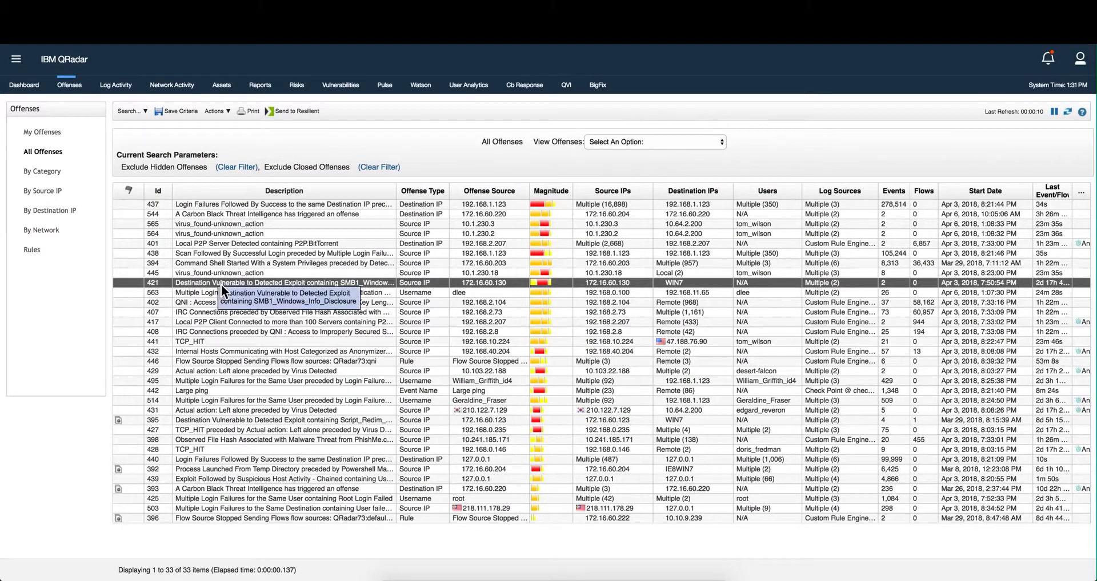
- Open offense 421's summary, showing source 172.16.60.130 targeting 172.16.60.203
double_click(221, 285)
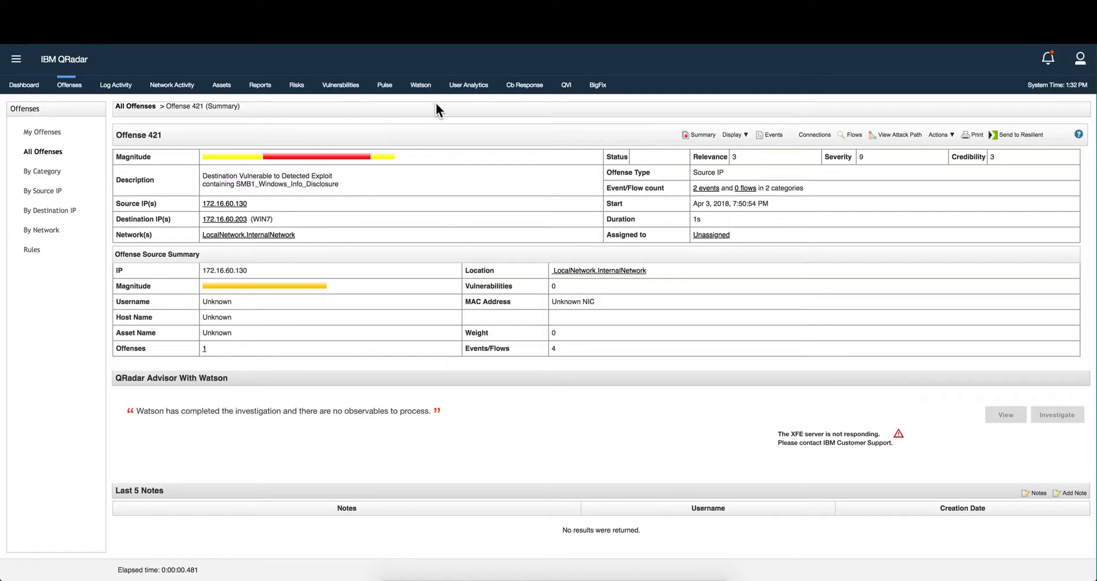
- Go to User Analytics and open a high-risk user's details page, showing risk score 12872
click(472, 91)
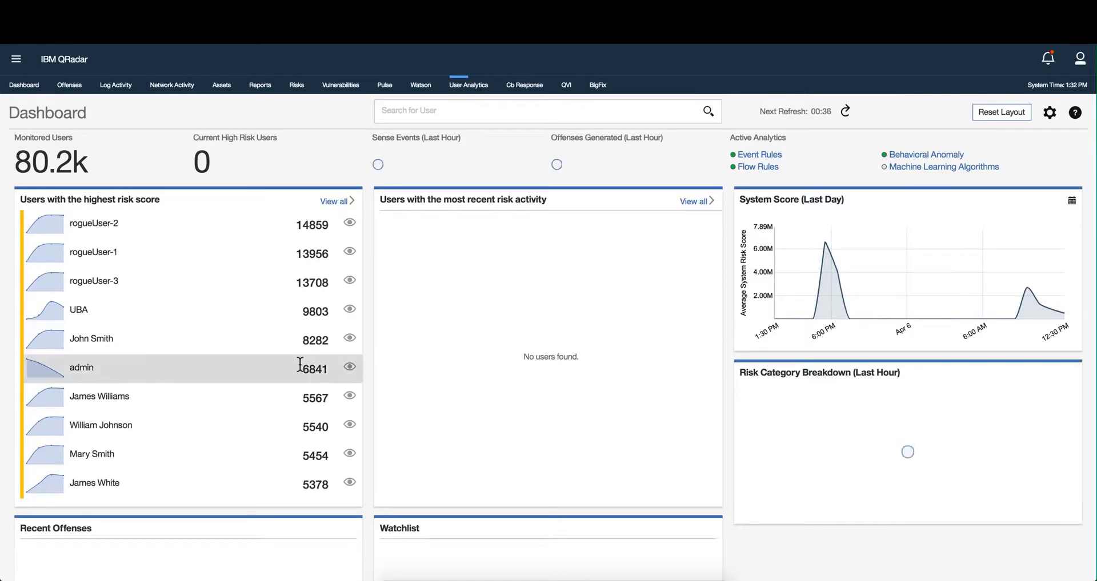
mouse_move(123, 402)
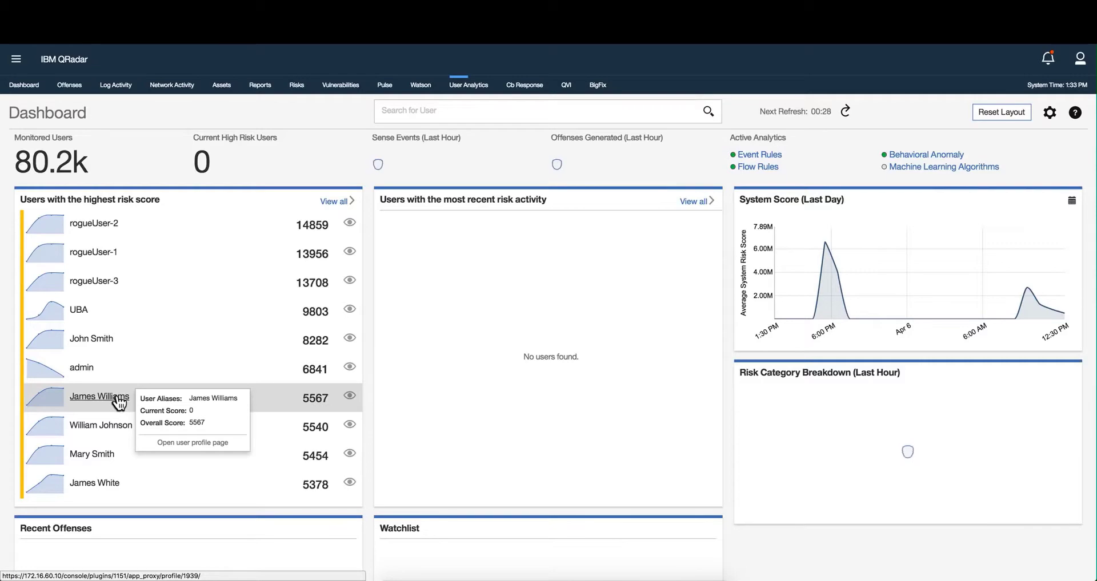
click(116, 399)
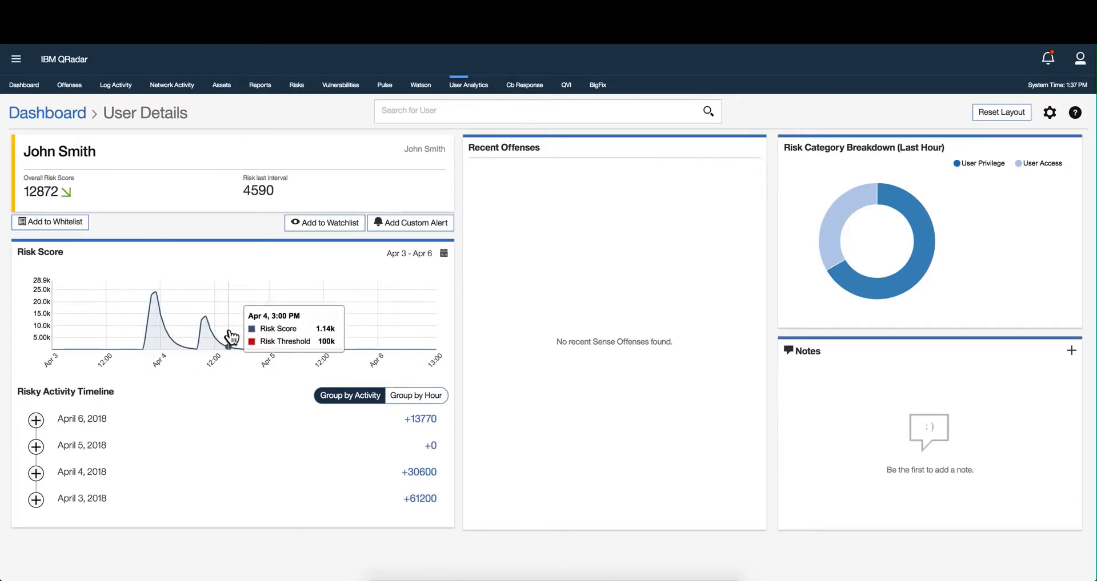
- Inspect the events behind a Risk Score chart point, then close the supporting events list
click(157, 293)
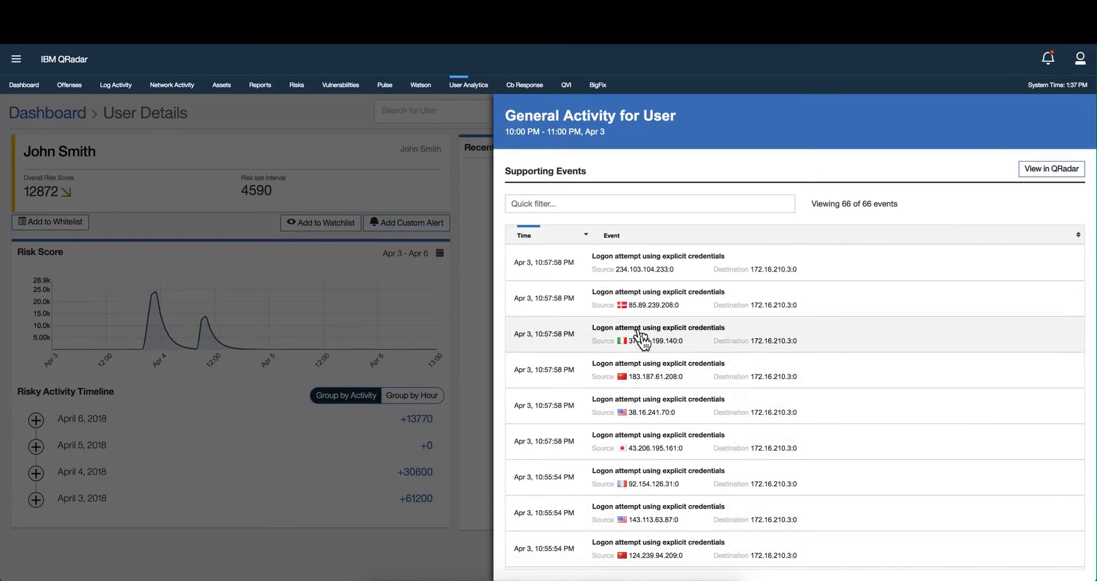
click(440, 191)
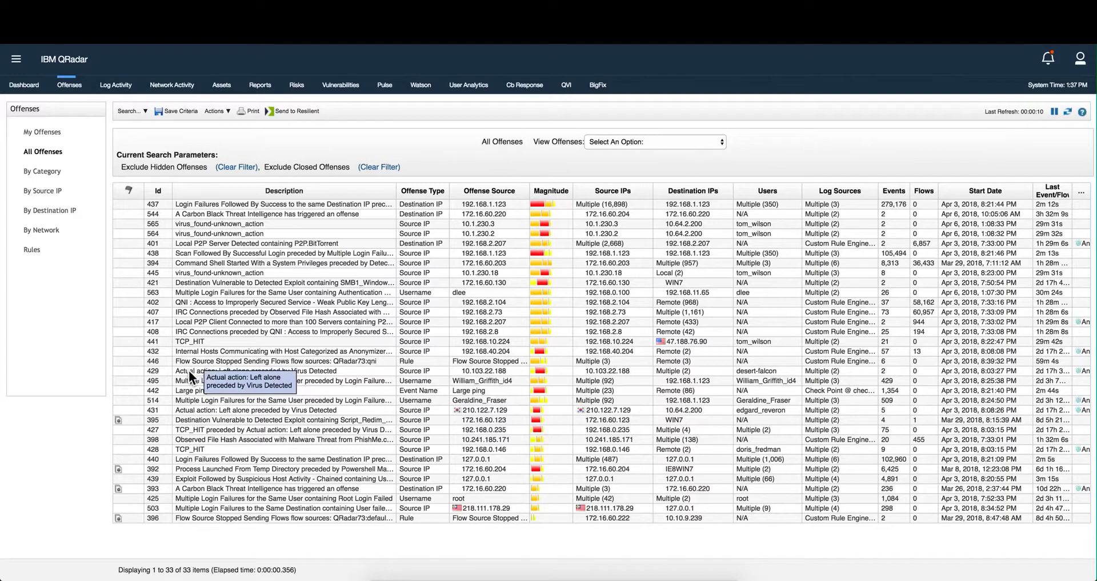
- Open offense 429's summary, linking threat actor uglygorilla and malware tsunami and smokeloader
double_click(189, 371)
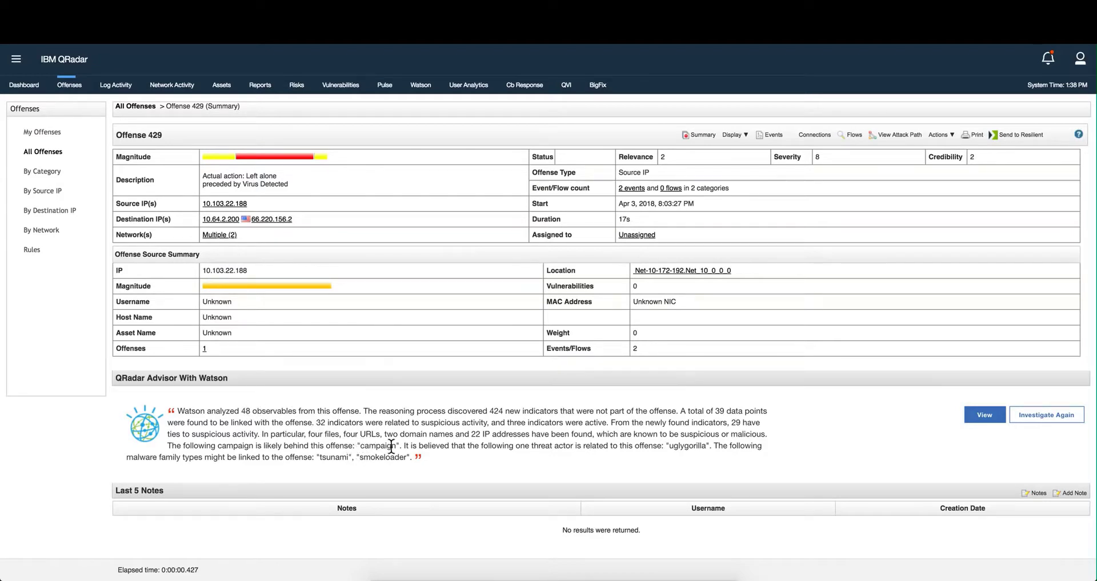
- Open Watson's Analyzer graph for offense 429, mapping 27 IPs, 10 URLs and 5 files
click(984, 416)
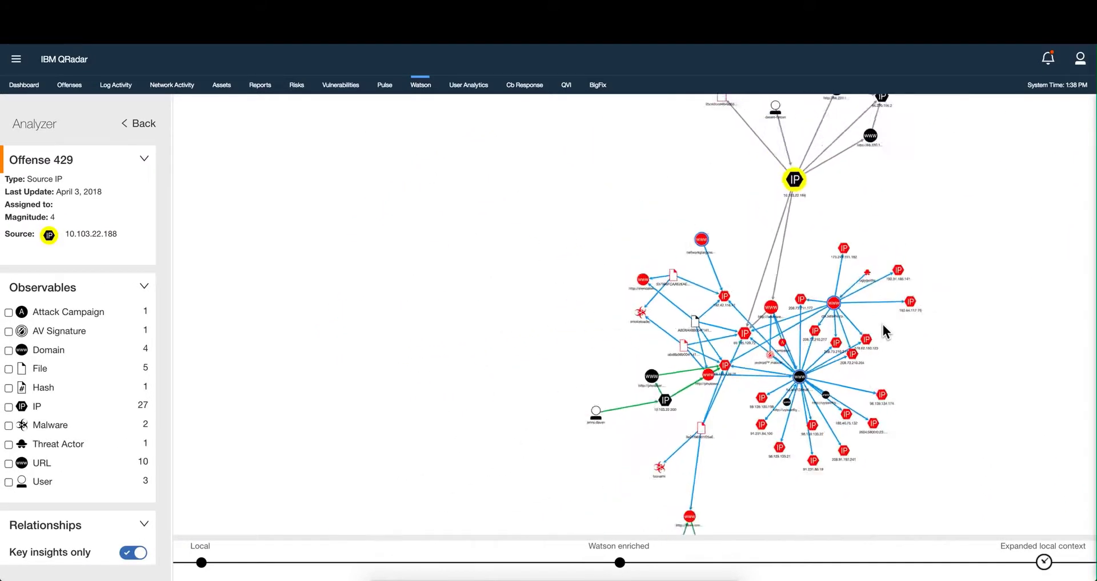
scroll(883, 324, up, 3)
scroll(882, 325, down, 3)
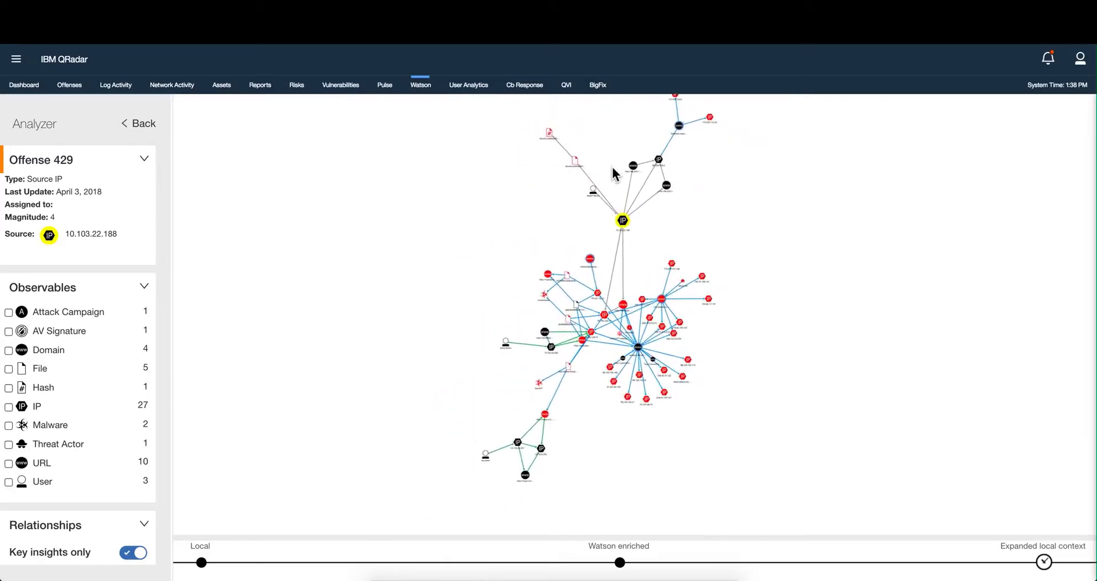
scroll(614, 171, up, 4)
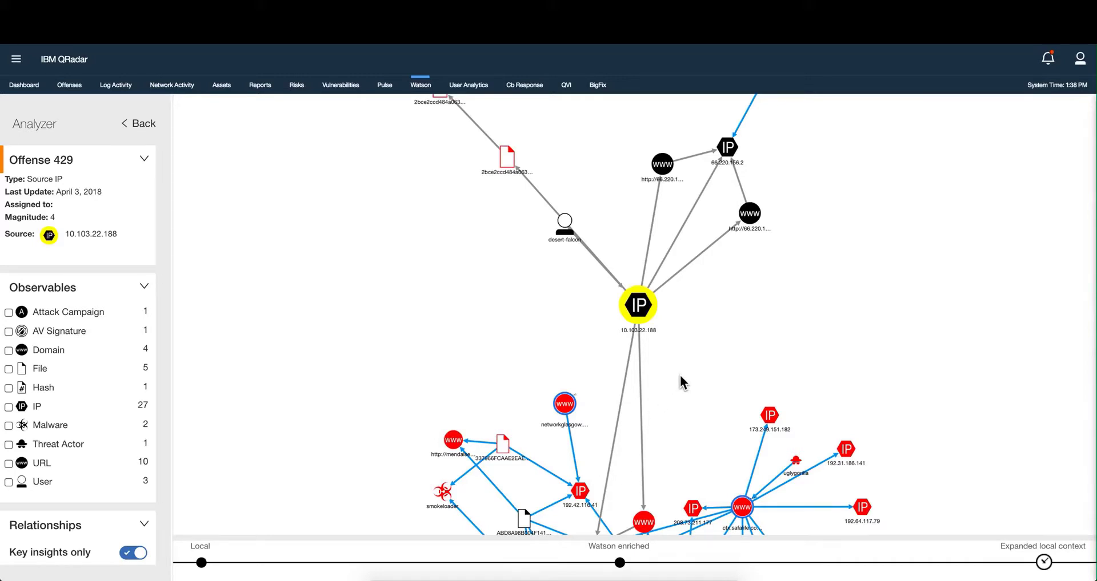
scroll(680, 375, down, 5)
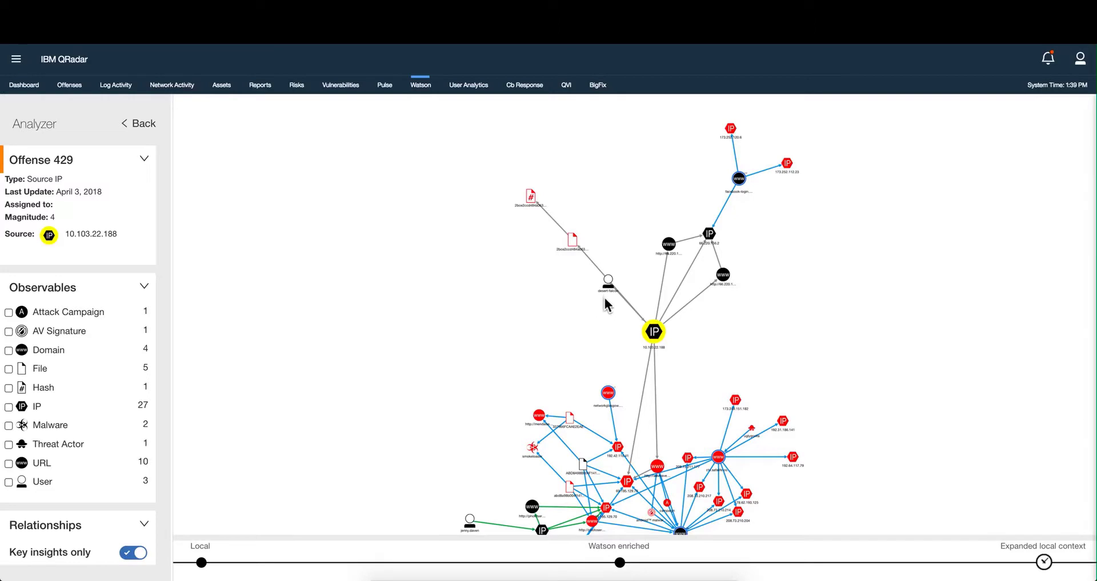
scroll(708, 366, down, 3)
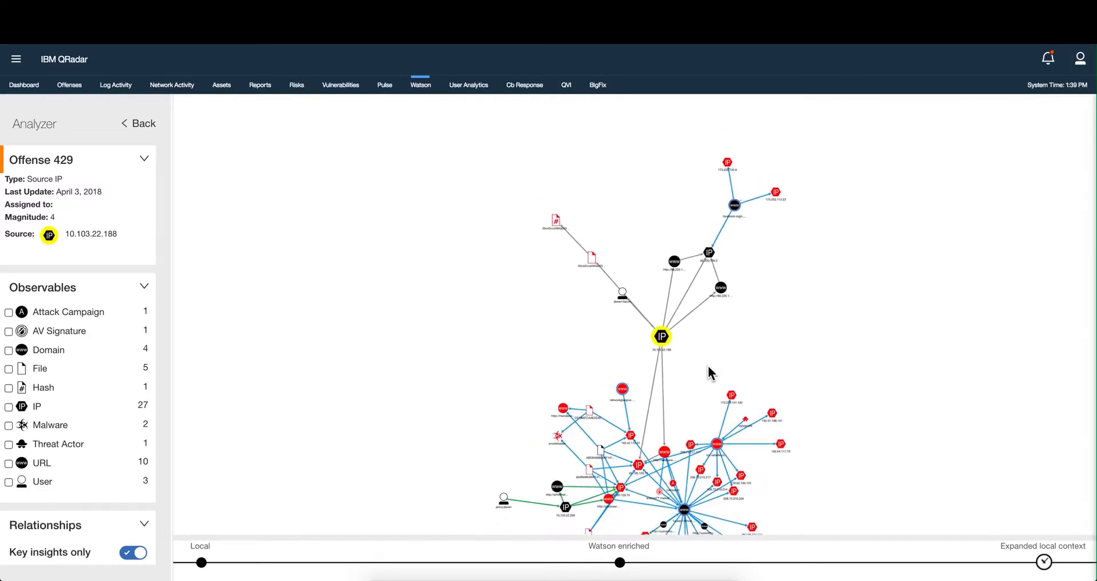
scroll(629, 517, up, 3)
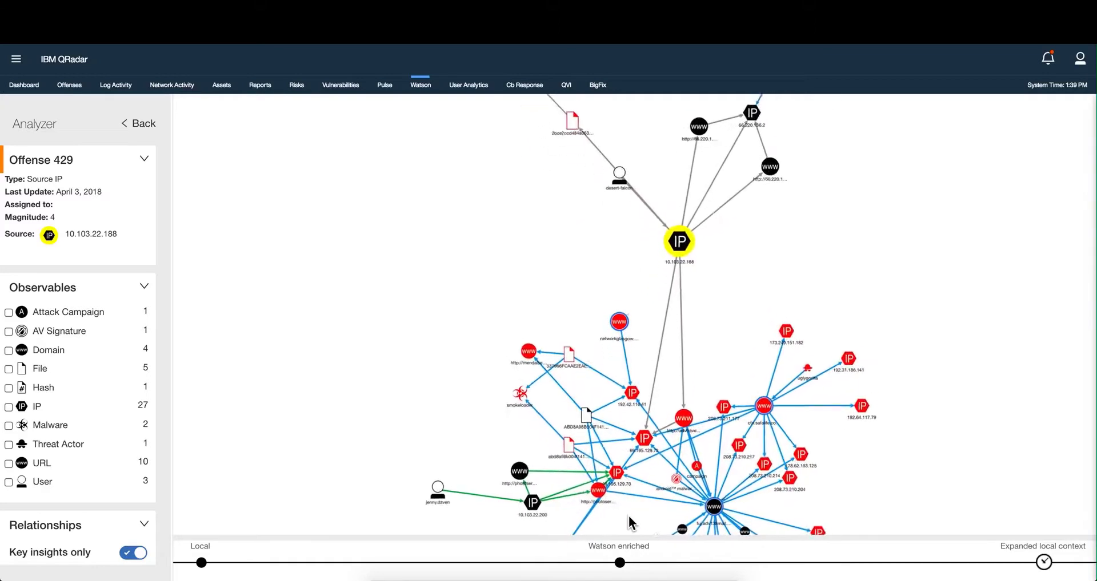
scroll(632, 515, down, 2)
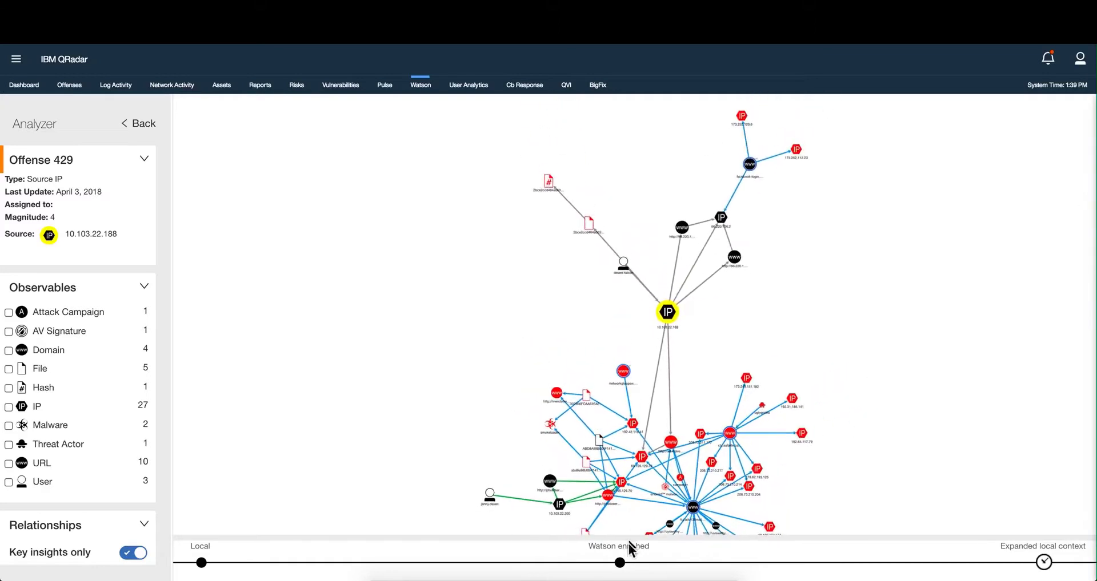
scroll(637, 516, down, 3)
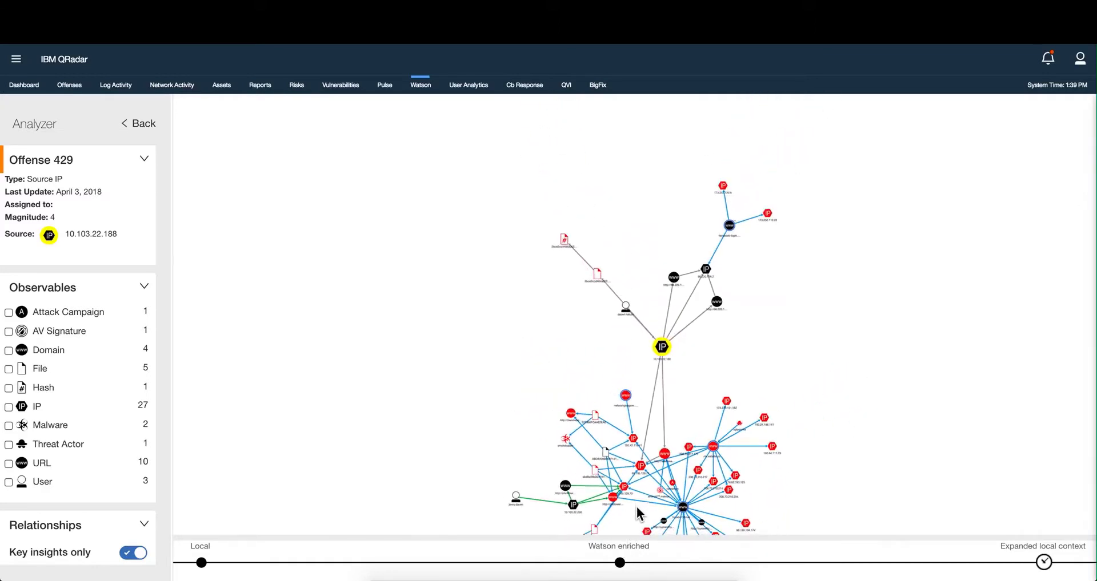
scroll(638, 514, down, 1)
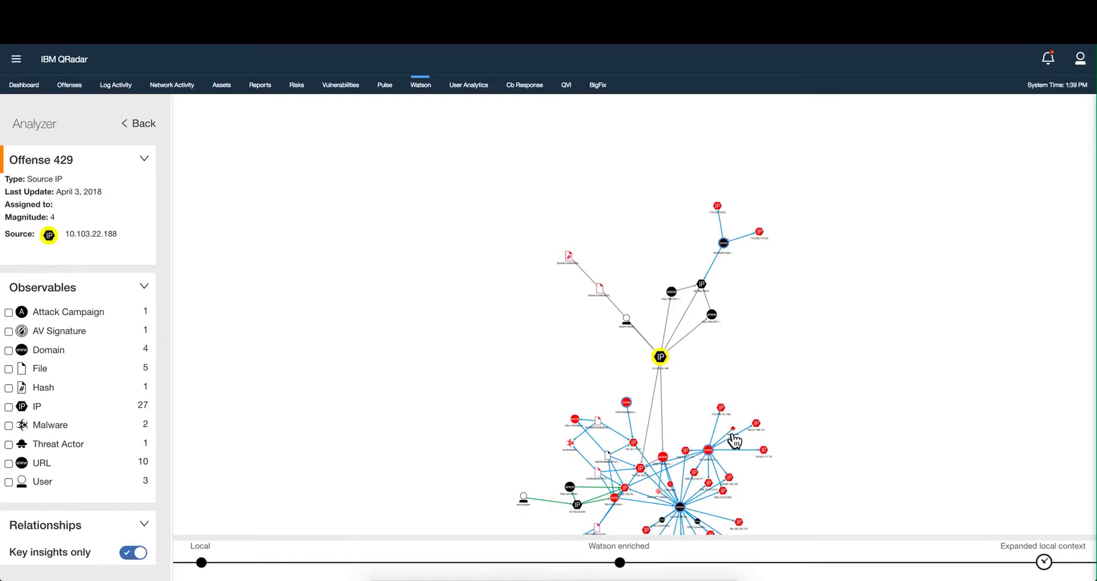
scroll(745, 448, up, 2)
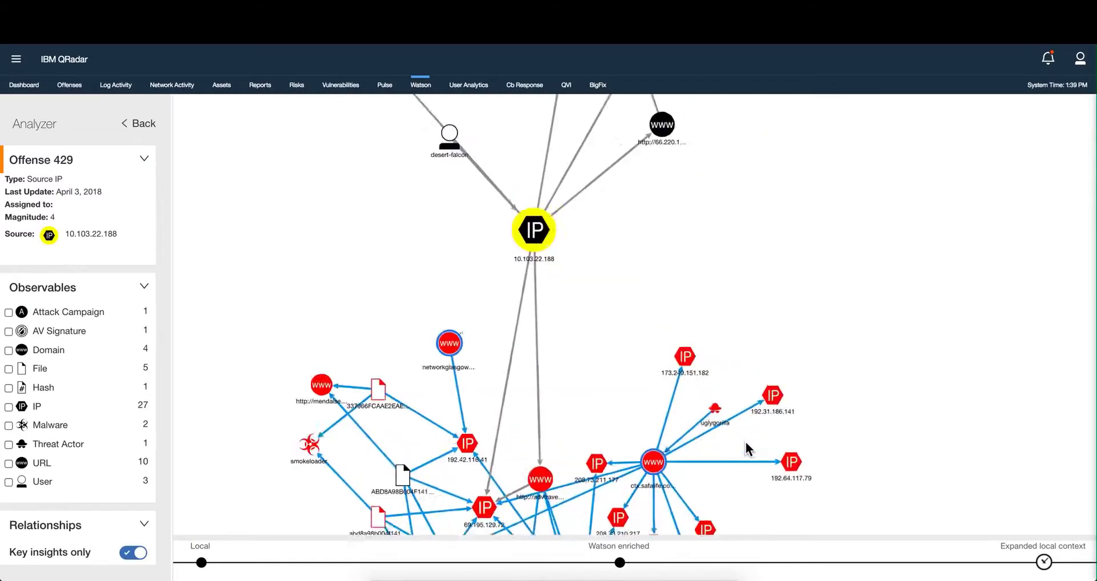
scroll(745, 442, up, 3)
scroll(745, 442, down, 3)
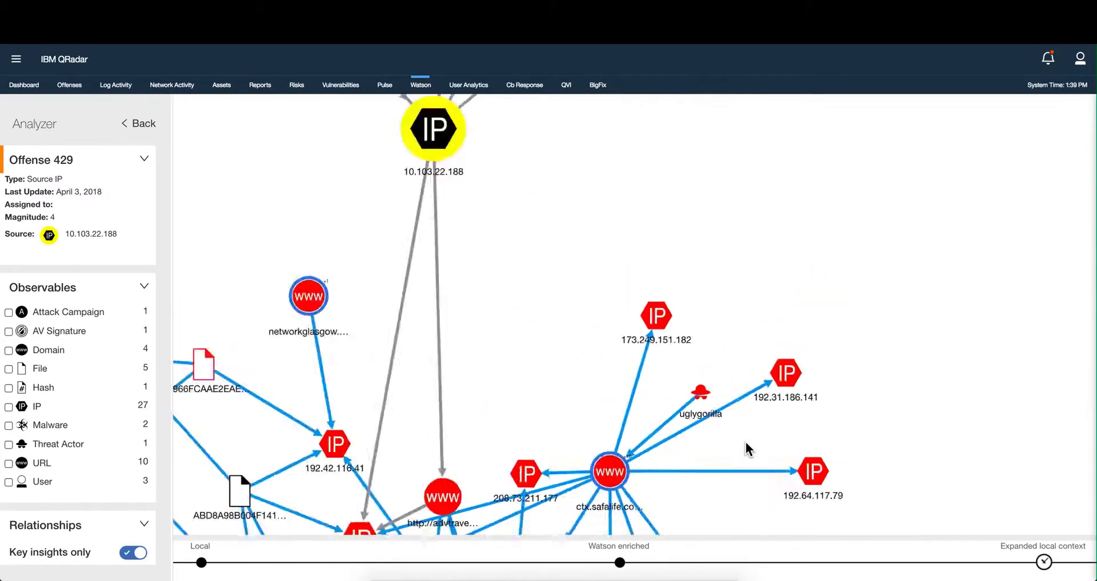
scroll(747, 449, down, 5)
scroll(746, 449, down, 2)
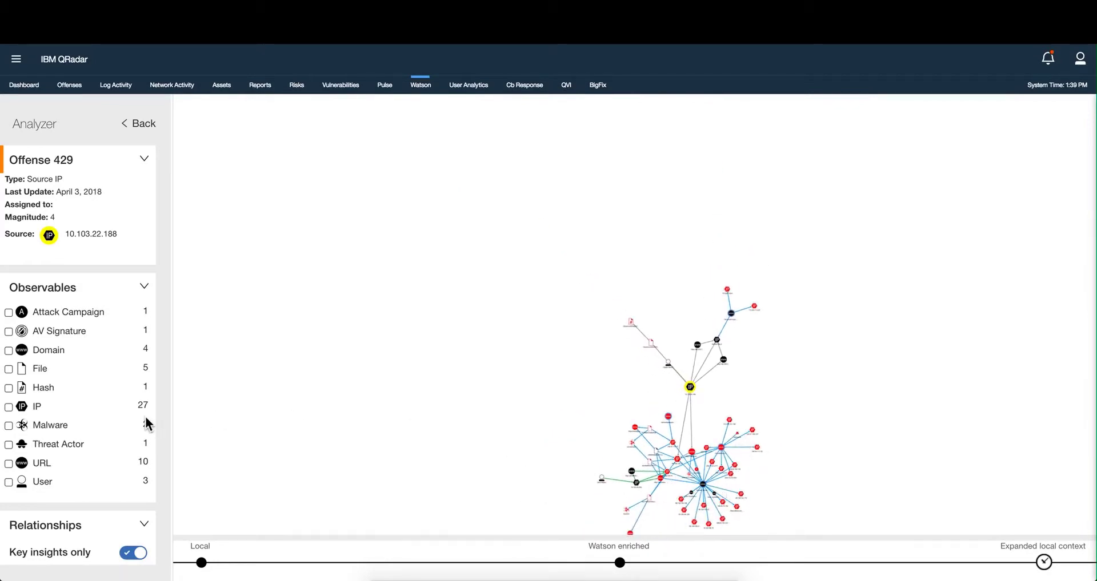
- Scroll the Analyzer panel to show Relationships counts, Reference Sets and the Export buttons
scroll(96, 428, down, 5)
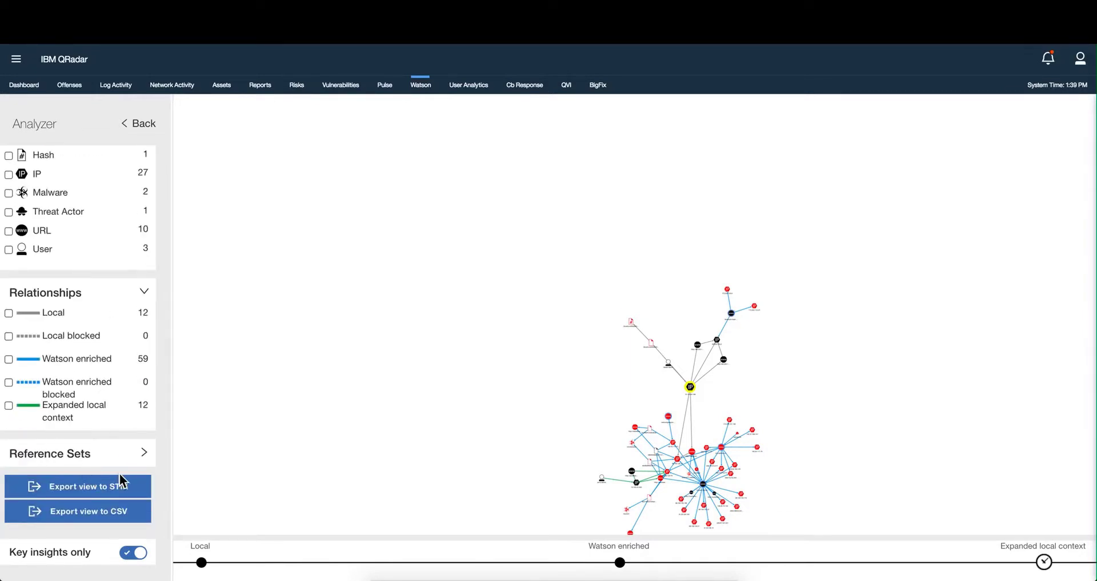
scroll(789, 474, up, 2)
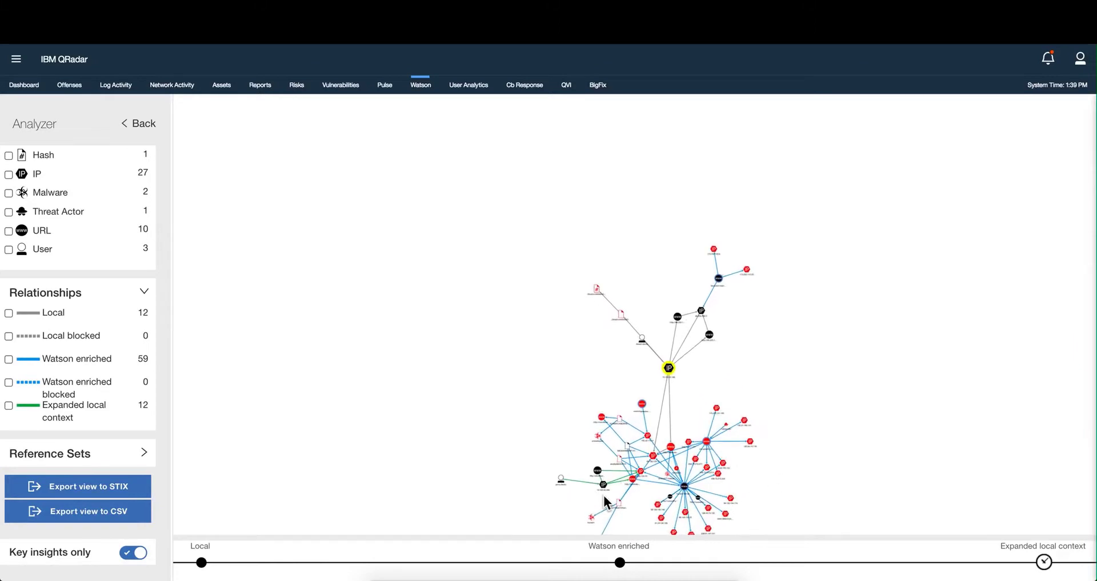
scroll(603, 497, down, 5)
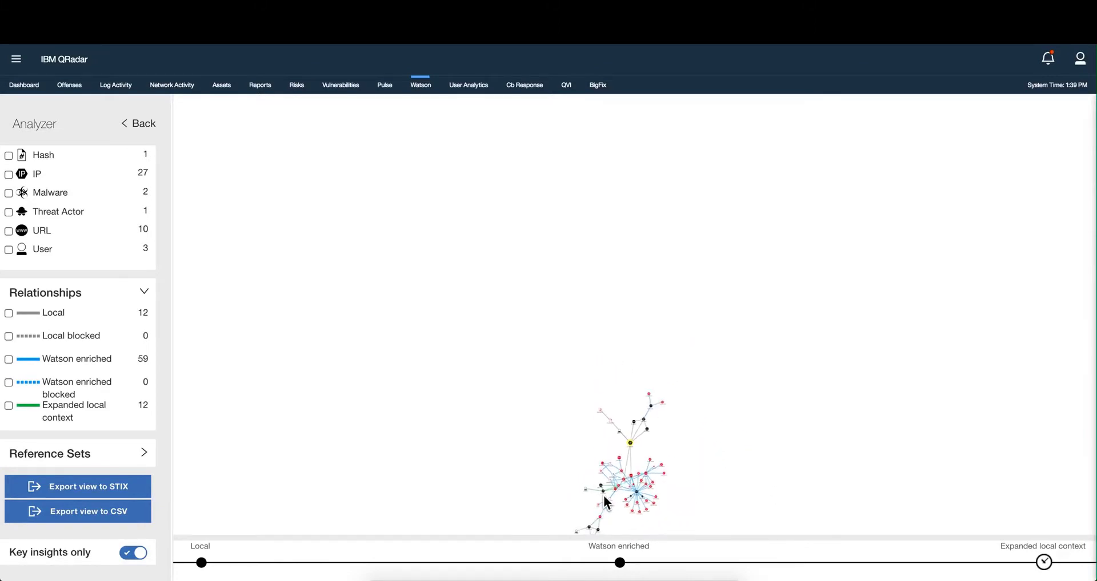
scroll(594, 514, down, 1)
scroll(592, 507, down, 1)
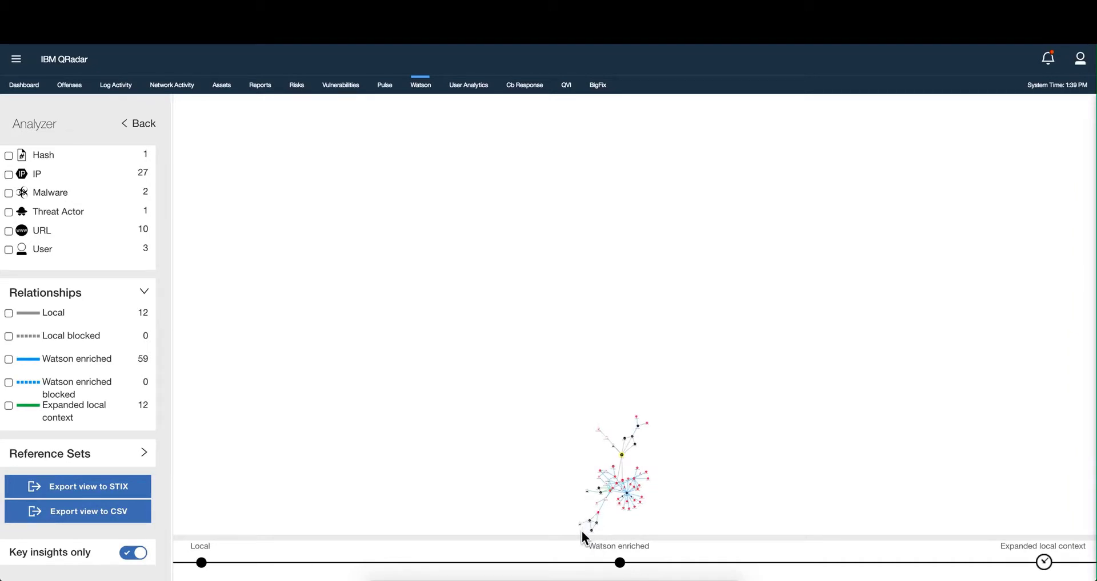
scroll(583, 537, up, 5)
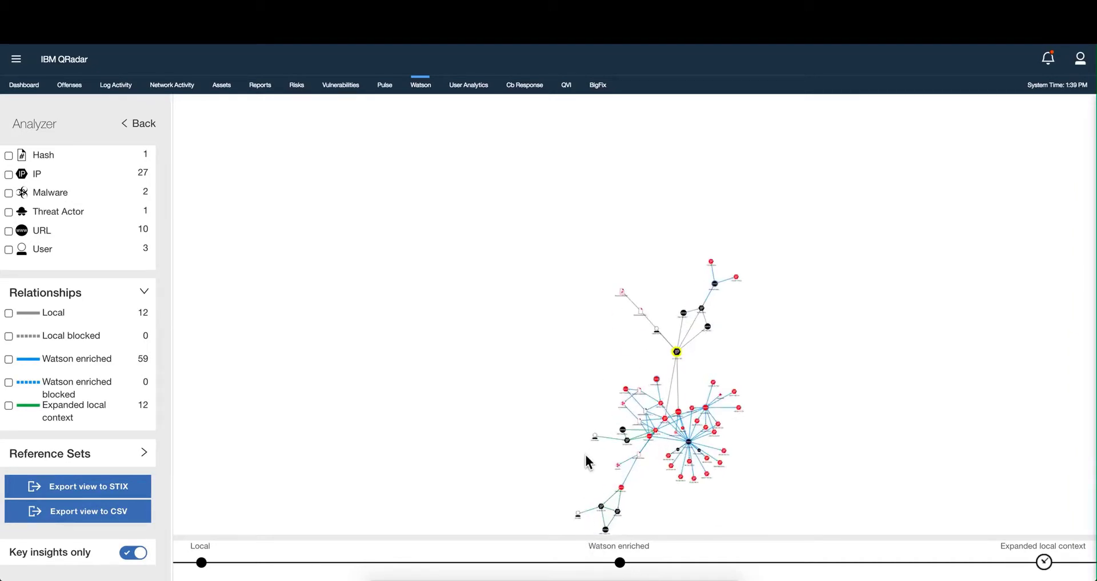
scroll(584, 461, up, 3)
scroll(584, 462, down, 2)
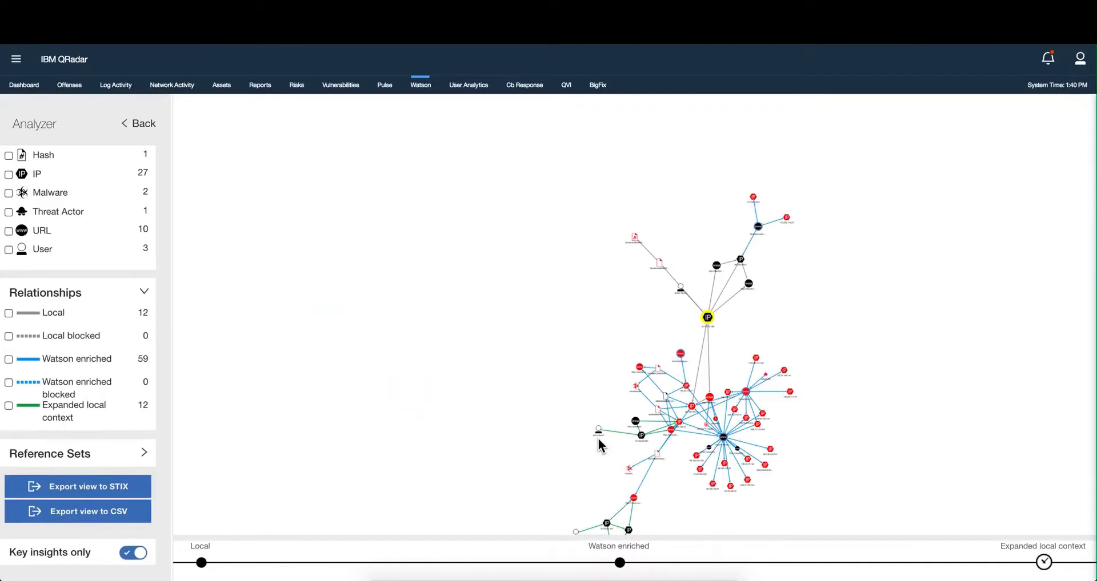
- Zoom the graph onto the two internal users linked via 10.103.22.200 and 10.103.22.201
scroll(598, 440, up, 5)
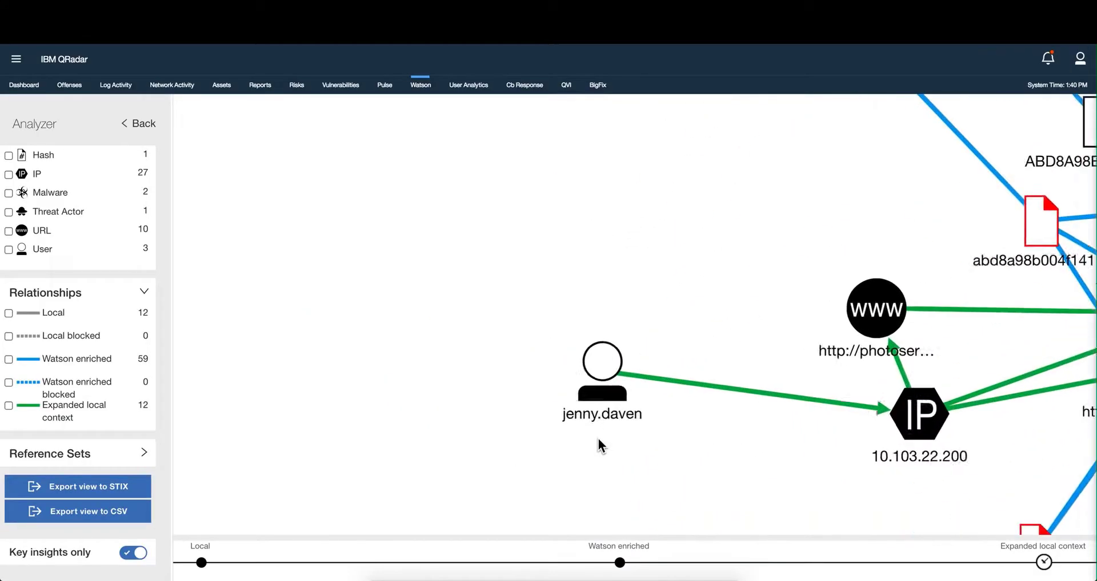
scroll(598, 439, down, 10)
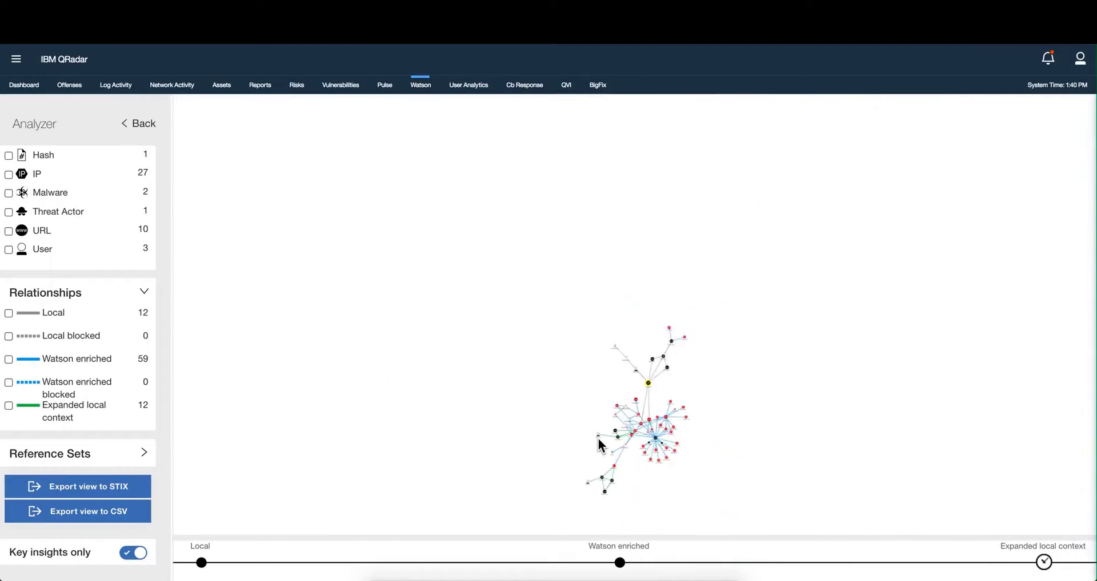
scroll(598, 439, down, 2)
scroll(591, 476, up, 10)
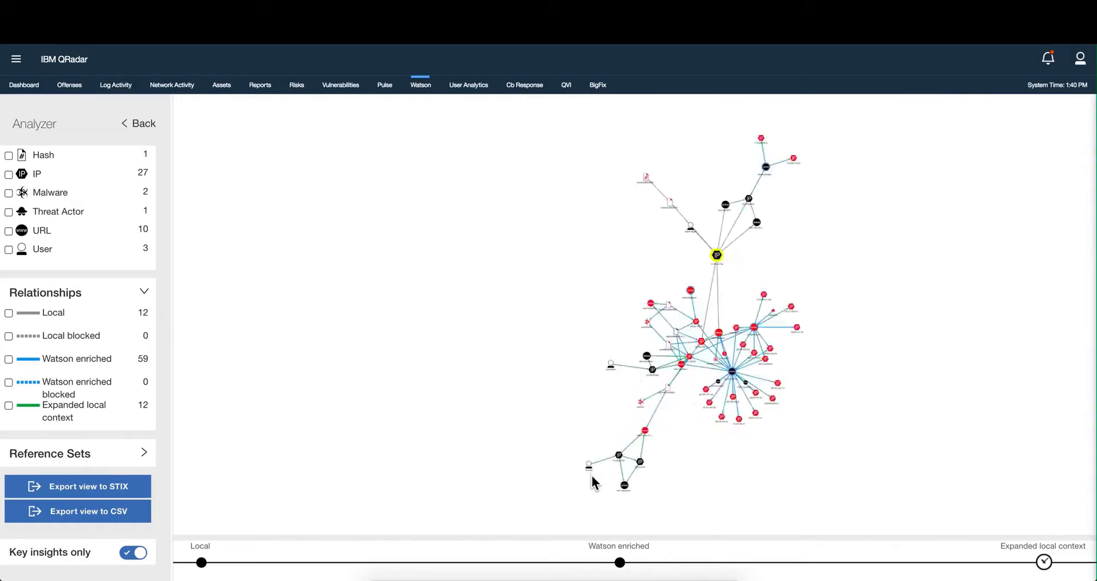
scroll(591, 483, down, 5)
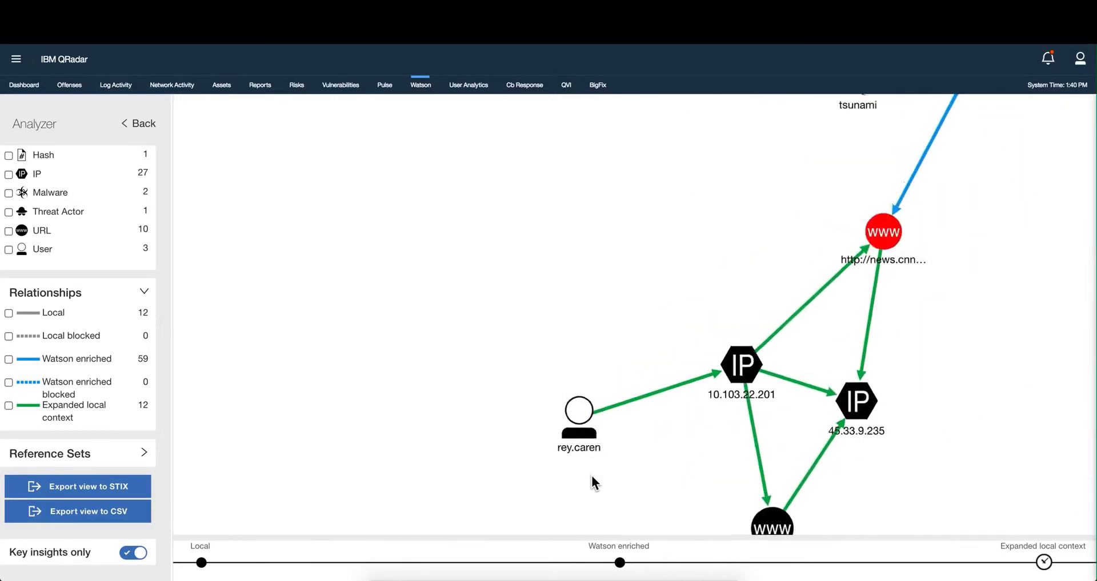
scroll(592, 475, down, 3)
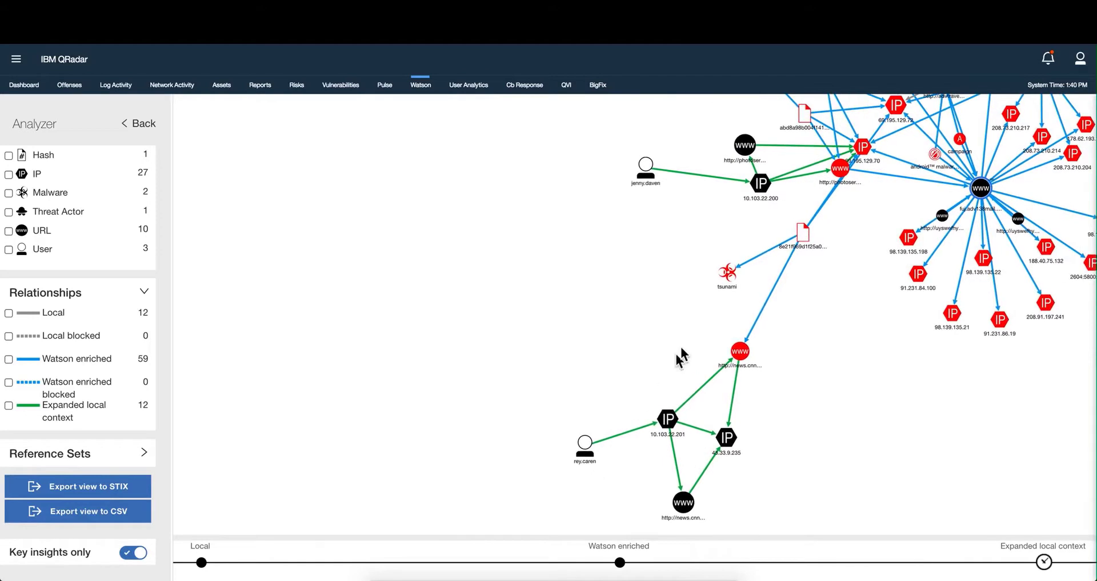